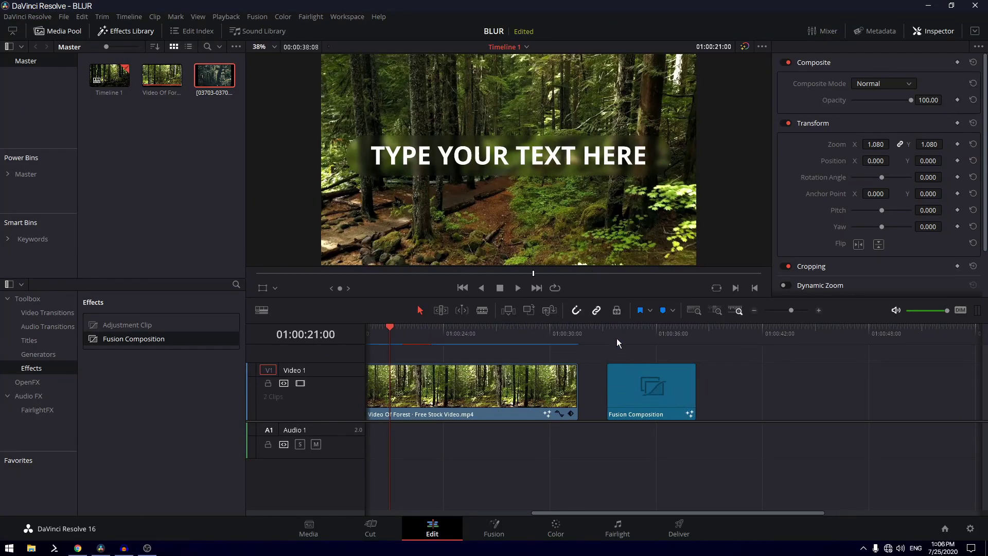
Open the Fusion Composition on the Fusion page and bring in the city image as MediaIn1.
{"action": "left_click", "coordinate": [615, 334]}
{"action": "left_click", "coordinate": [630, 390]}
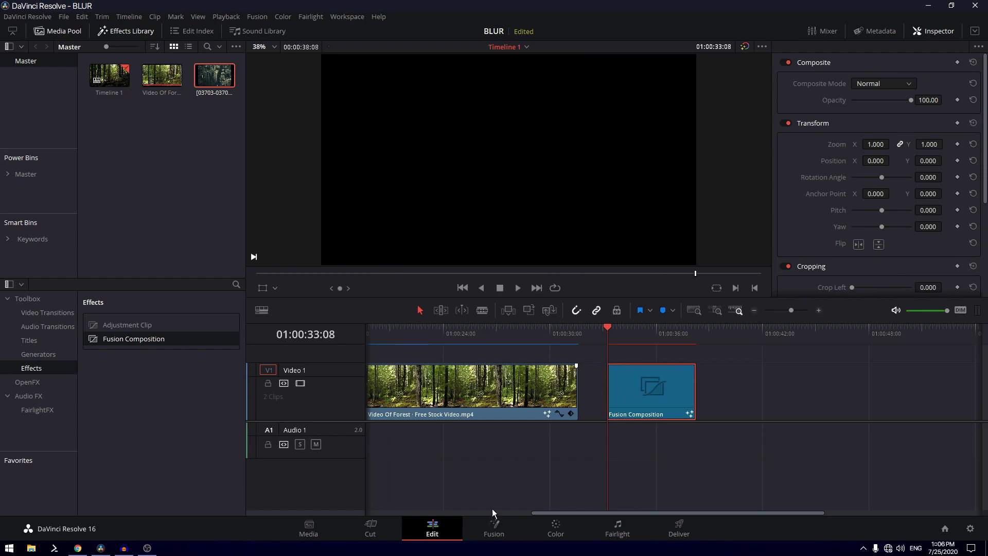
{"action": "left_click", "coordinate": [494, 527]}
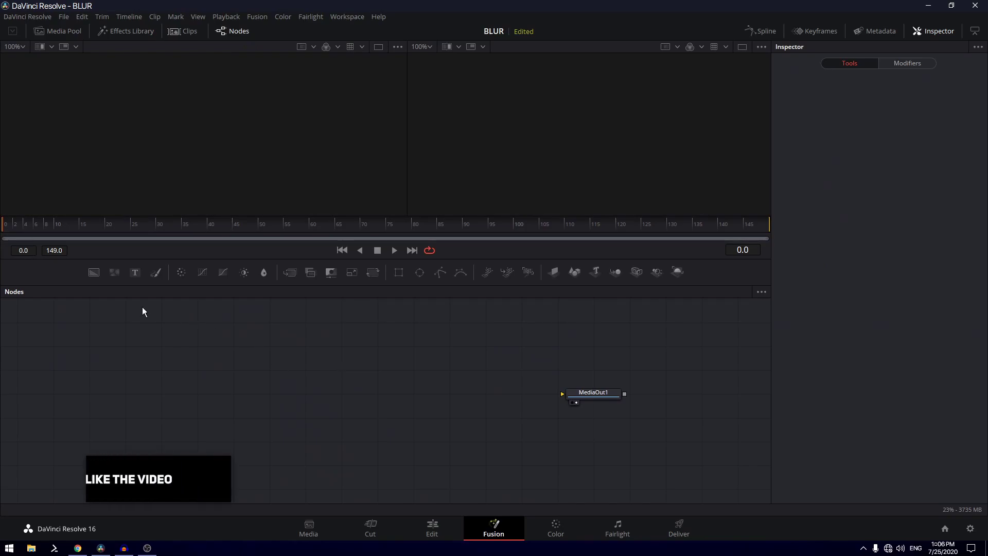
{"action": "left_click", "coordinate": [55, 32]}
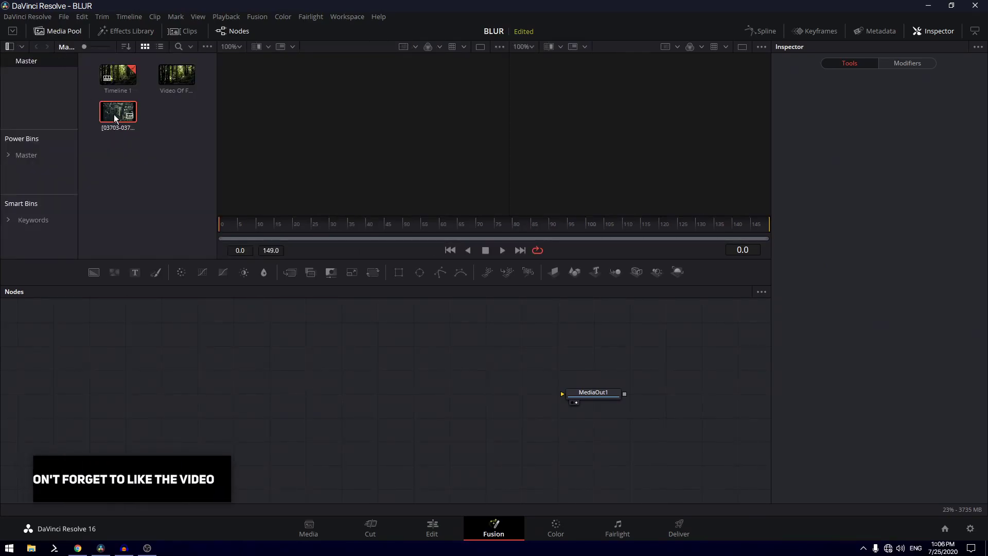
{"action": "left_click_drag", "start_coordinate": [113, 114], "coordinate": [245, 140]}
{"action": "left_click", "coordinate": [66, 33]}
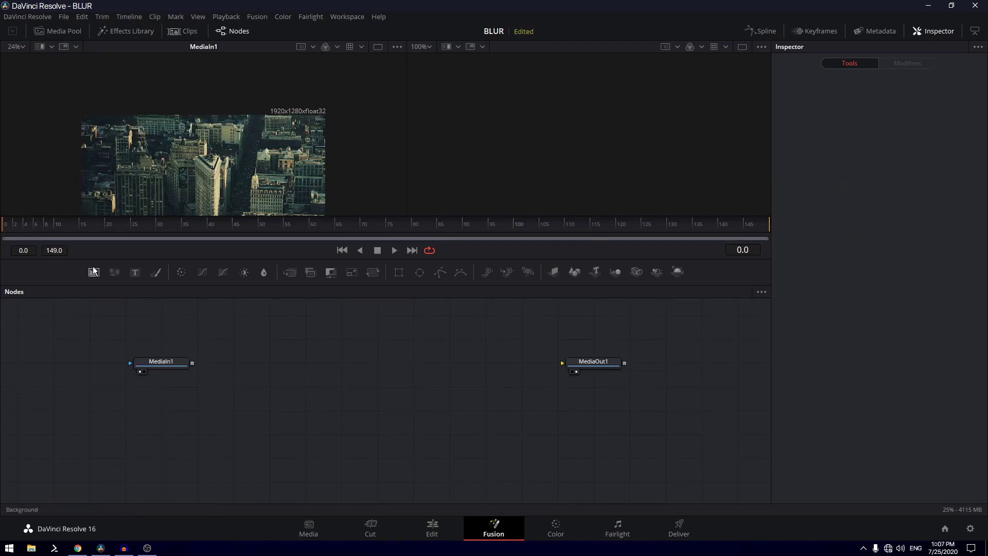
Merge MediaIn1 with a new Background1 node and show Merge1 in the viewer.
{"action": "left_click_drag", "start_coordinate": [92, 276], "coordinate": [165, 403]}
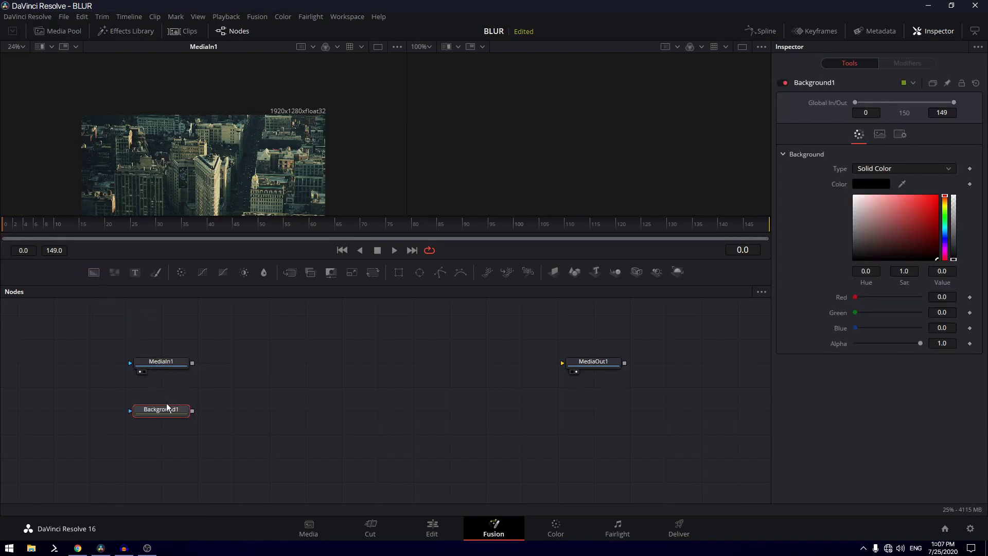
{"action": "key", "text": "Delete"}
{"action": "left_click", "coordinate": [160, 360]}
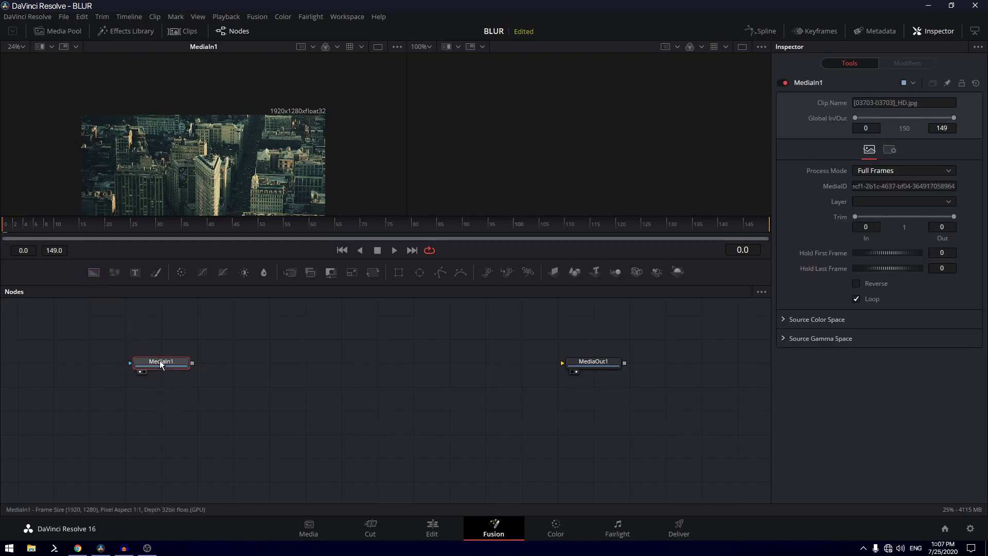
{"action": "left_click", "coordinate": [94, 273]}
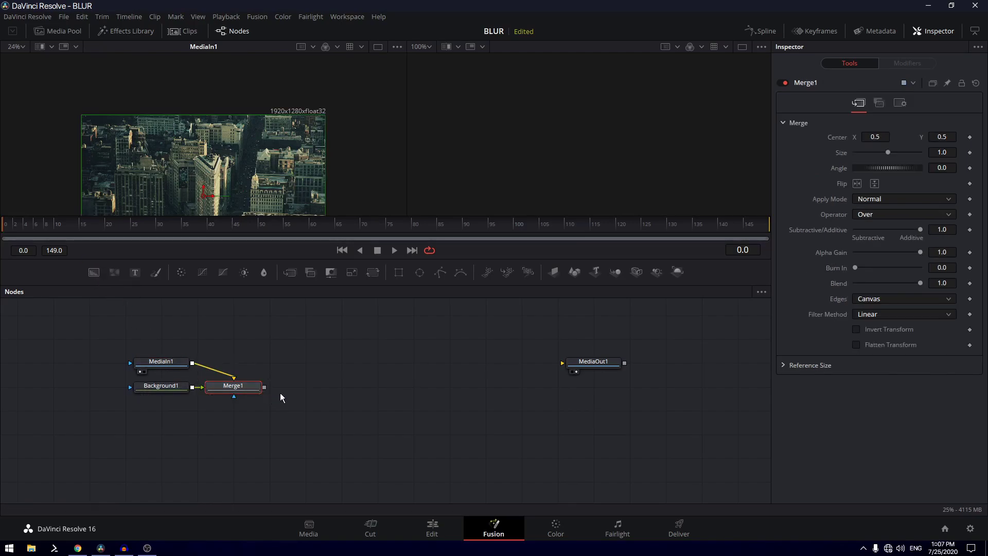
{"action": "left_click_drag", "start_coordinate": [249, 389], "coordinate": [285, 156]}
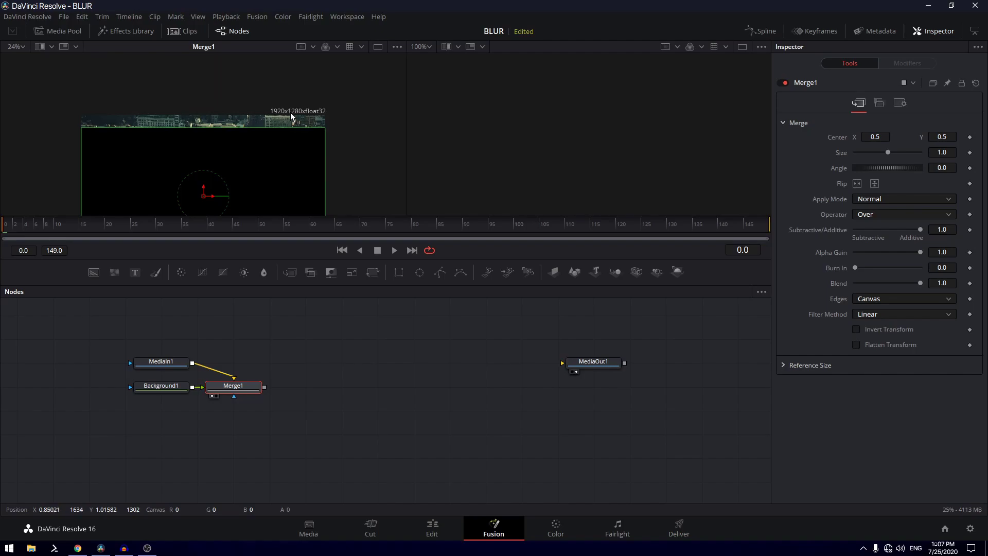
Swap Merge1's inputs so it outputs the city picture.
{"action": "mouse_move", "coordinate": [240, 393]}
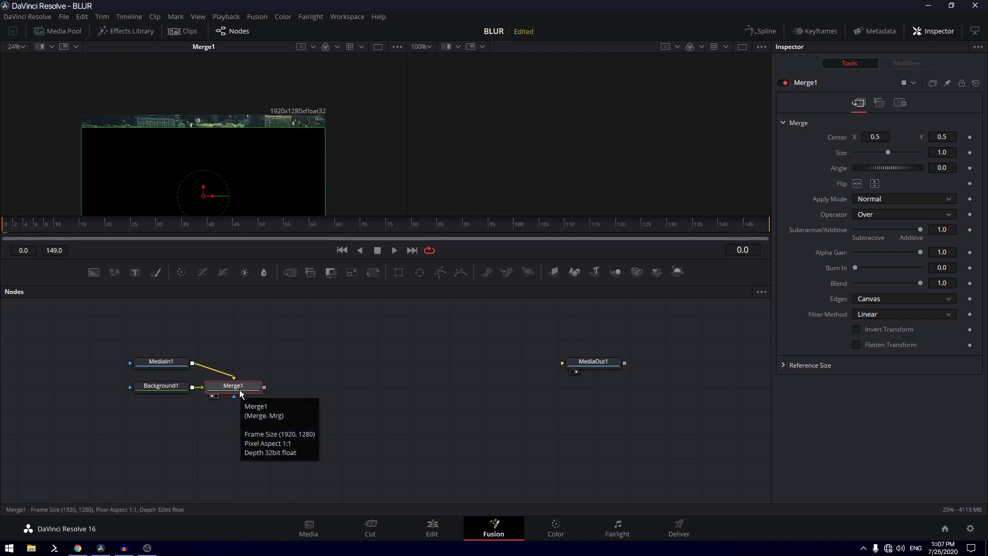
{"action": "right_click", "coordinate": [240, 393]}
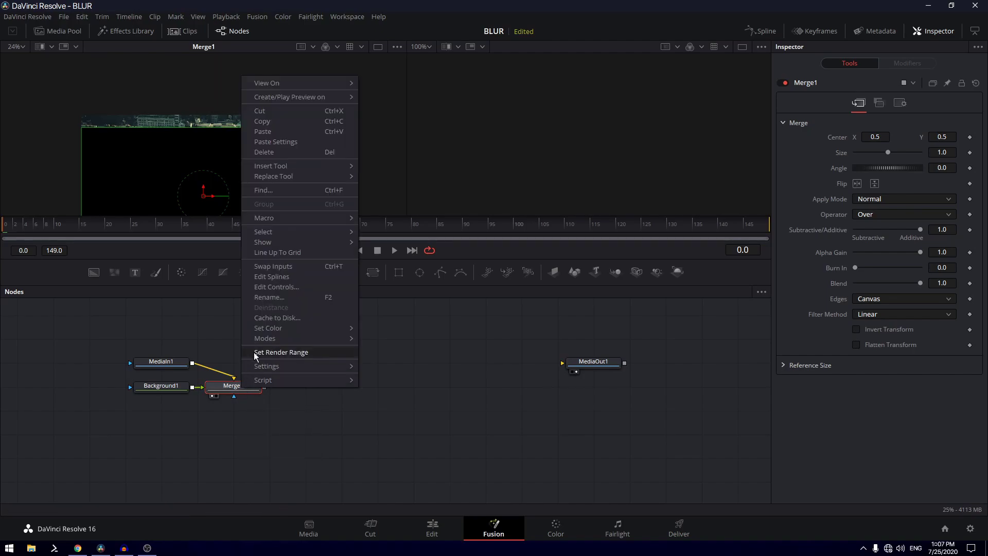
{"action": "left_click", "coordinate": [269, 267]}
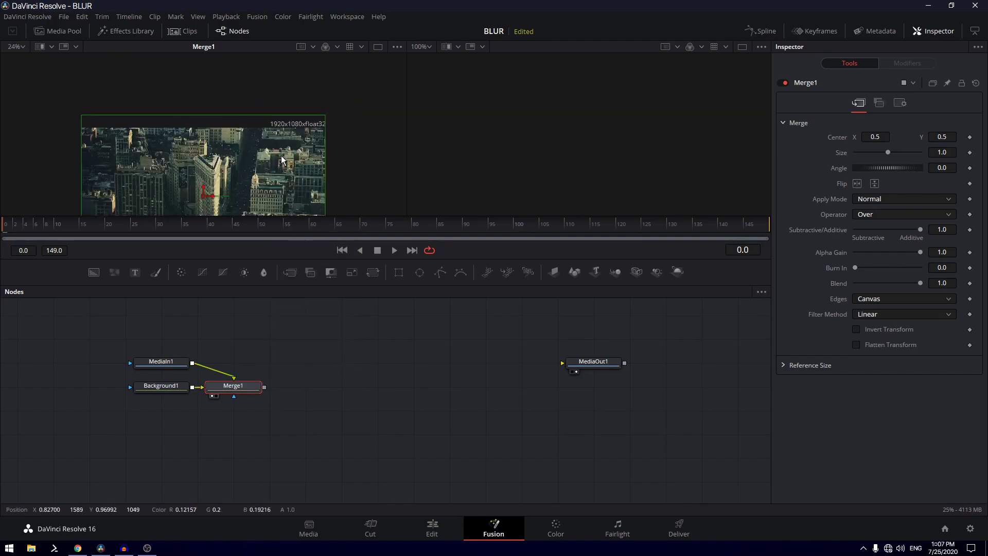
{"action": "left_click", "coordinate": [154, 385]}
Insert a Blur node between MediaIn1 and Merge1.
{"action": "left_click_drag", "start_coordinate": [163, 365], "coordinate": [245, 343]}
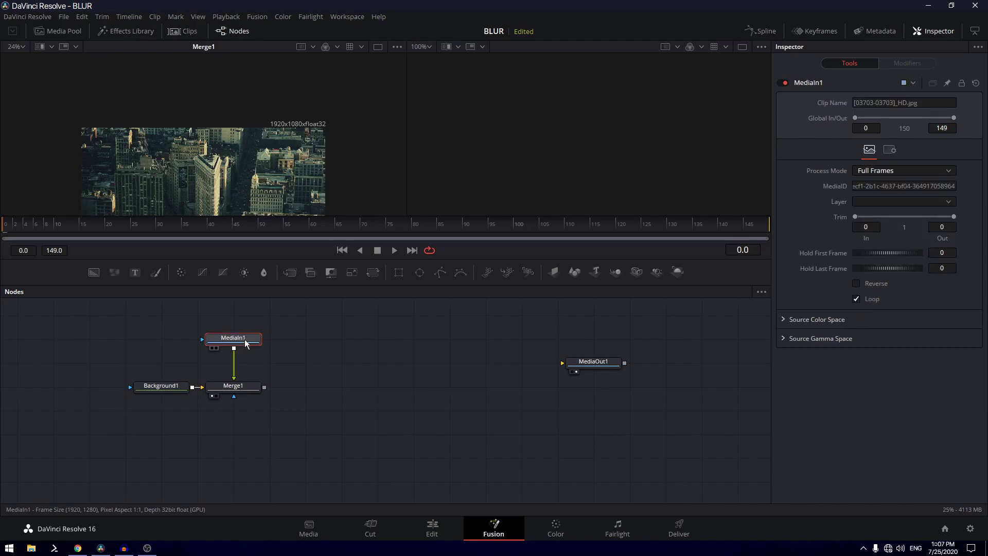
{"action": "key", "text": "shift+space"}
{"action": "type", "text": "blur"}
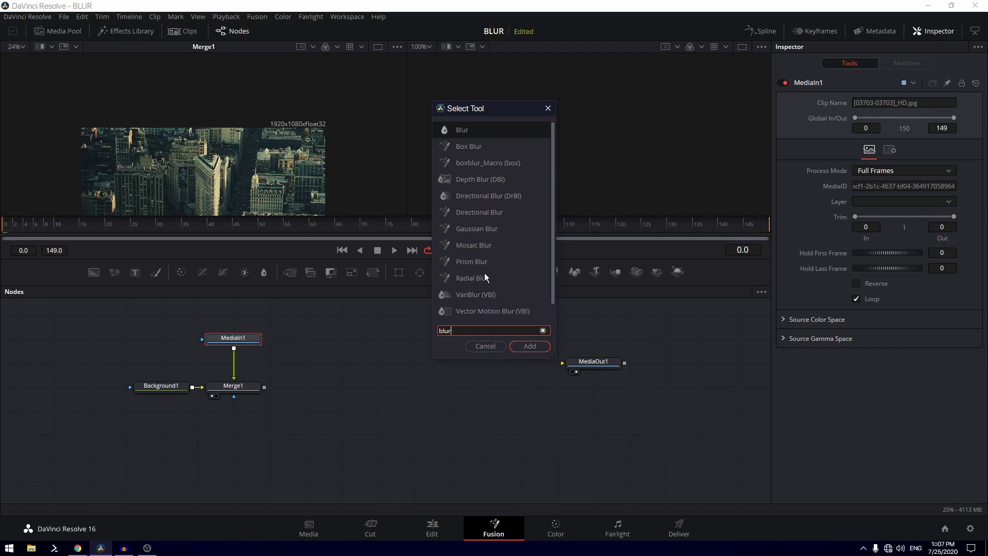
{"action": "left_click", "coordinate": [520, 347]}
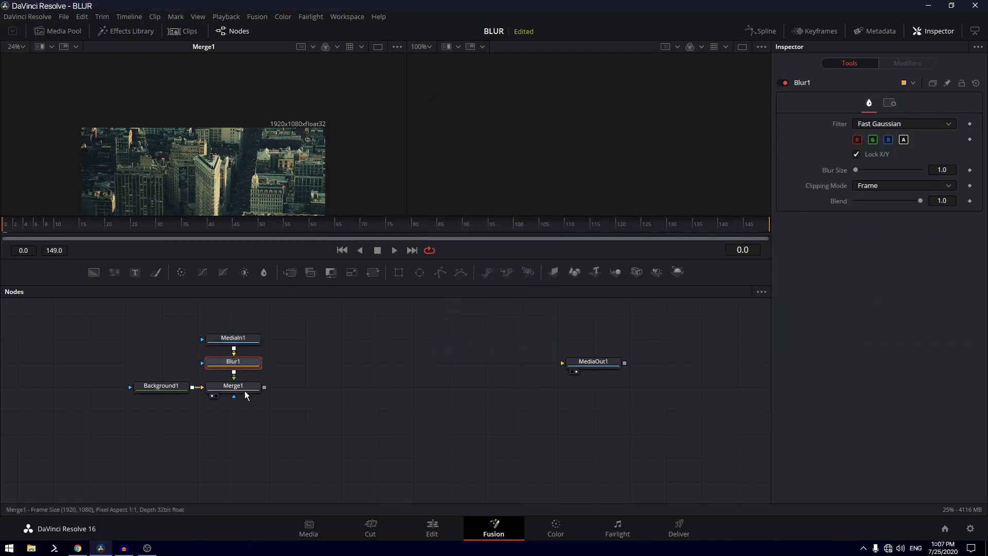
Switch to a single enlarged viewer and set Blur1's Blur Size to 12.6.
{"action": "key", "text": "ctrl+f"}
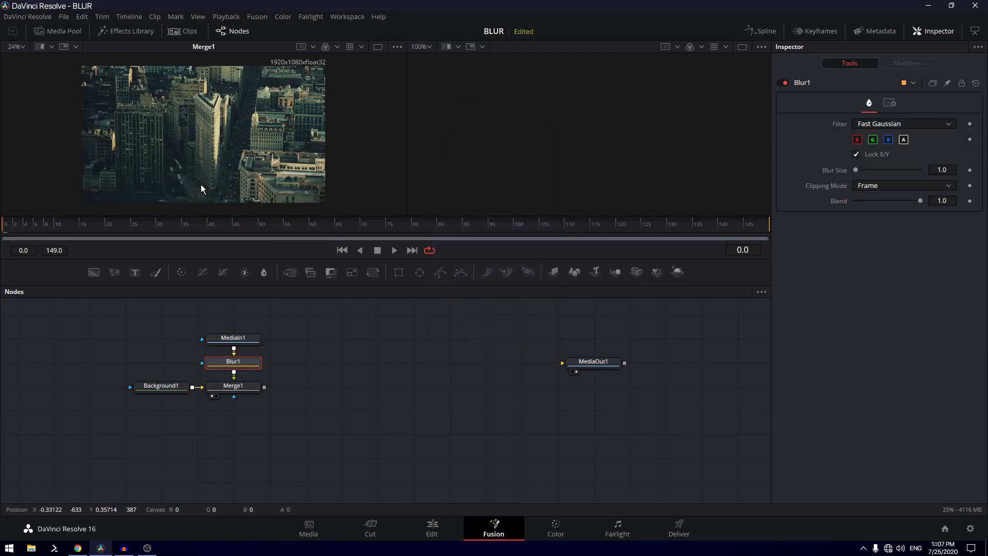
{"action": "left_click", "coordinate": [379, 47]}
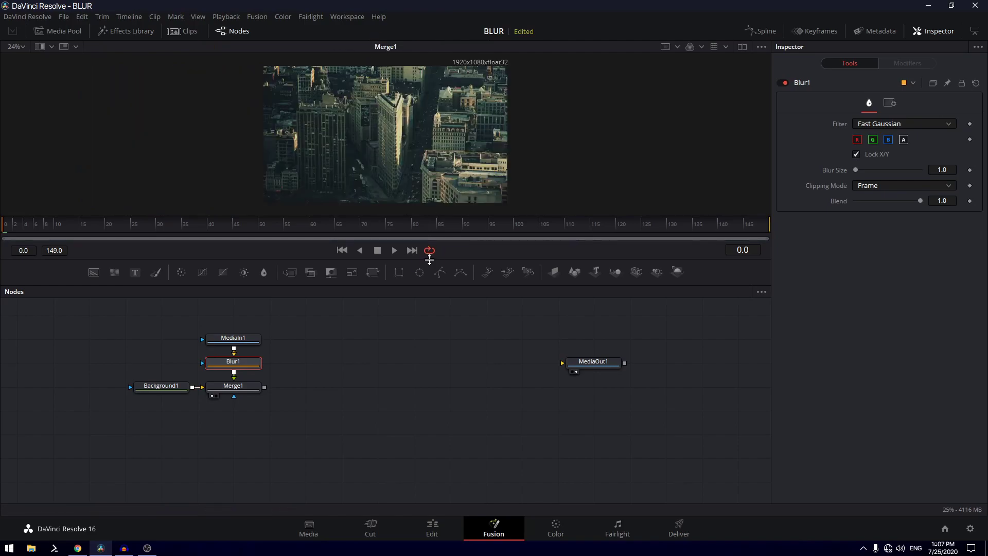
{"action": "left_click_drag", "start_coordinate": [429, 259], "coordinate": [433, 330]}
{"action": "scroll", "coordinate": [396, 165], "scroll_direction": "up", "scroll_amount": 5}
{"action": "left_click", "coordinate": [240, 456]}
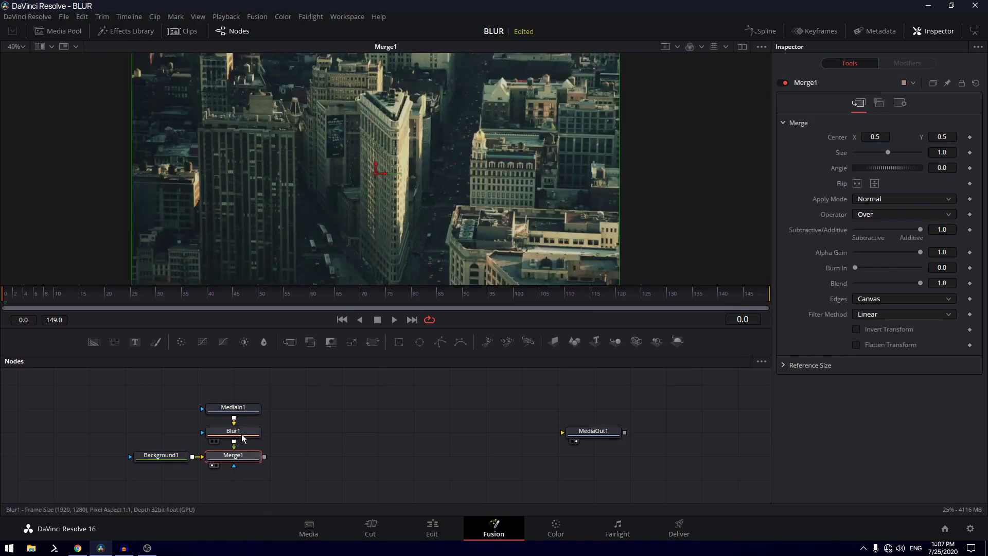
{"action": "left_click", "coordinate": [242, 432]}
{"action": "left_click_drag", "start_coordinate": [857, 172], "coordinate": [865, 173]}
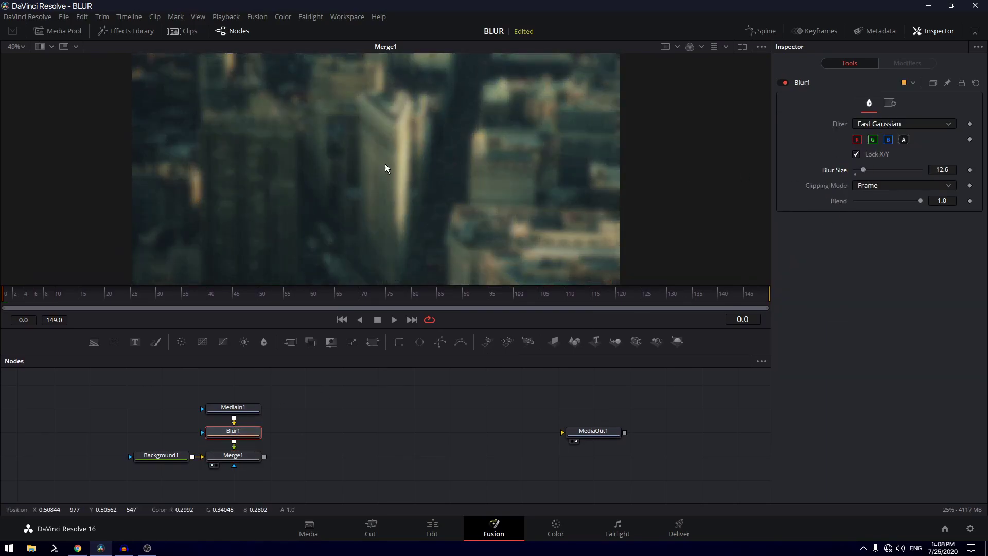
{"action": "scroll", "coordinate": [385, 162], "scroll_direction": "down", "scroll_amount": 2}
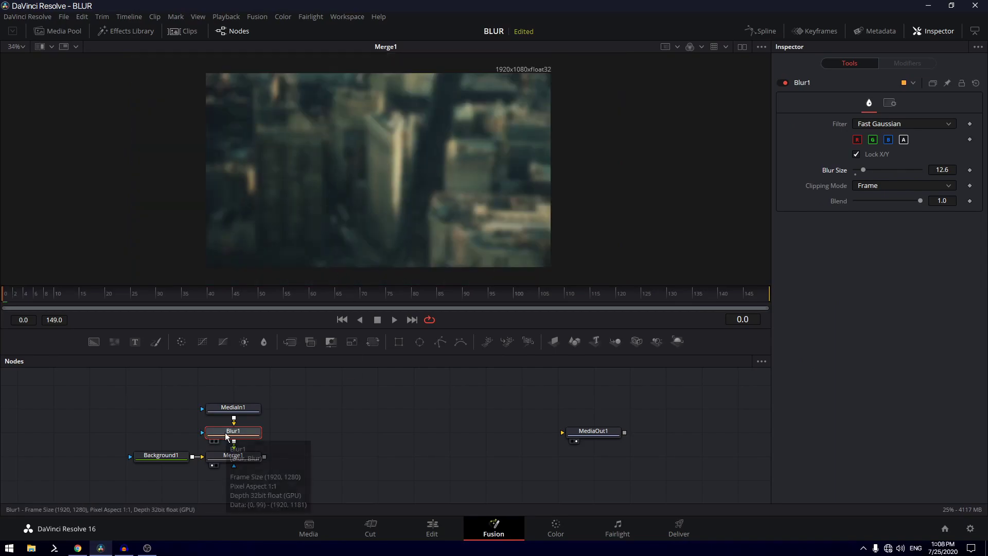
Add a Rectangle1 mask to Blur1 and squash it into a thin horizontal band.
{"action": "left_click", "coordinate": [397, 343]}
{"action": "left_click_drag", "start_coordinate": [214, 402], "coordinate": [143, 428]}
{"action": "left_click_drag", "start_coordinate": [229, 381], "coordinate": [229, 405]}
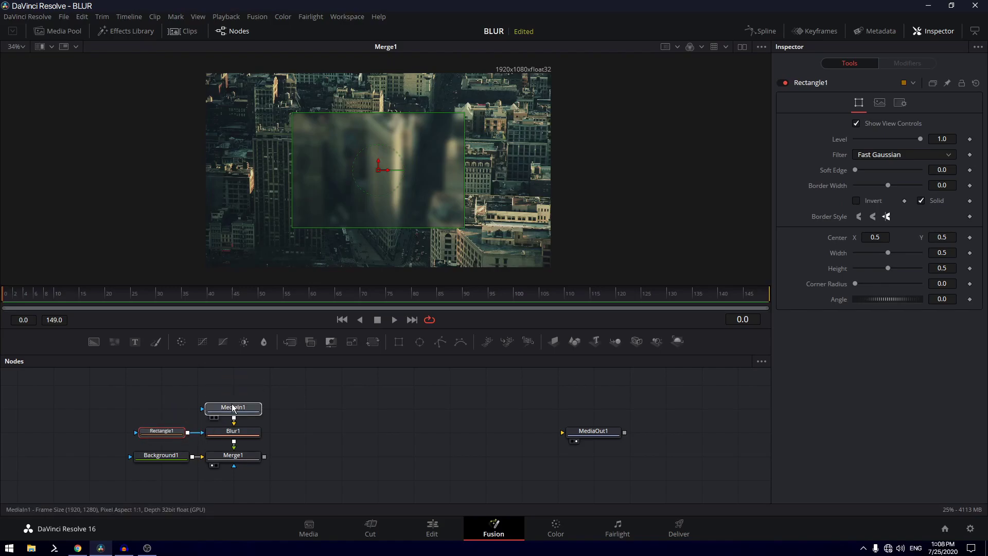
{"action": "left_click", "coordinate": [161, 432]}
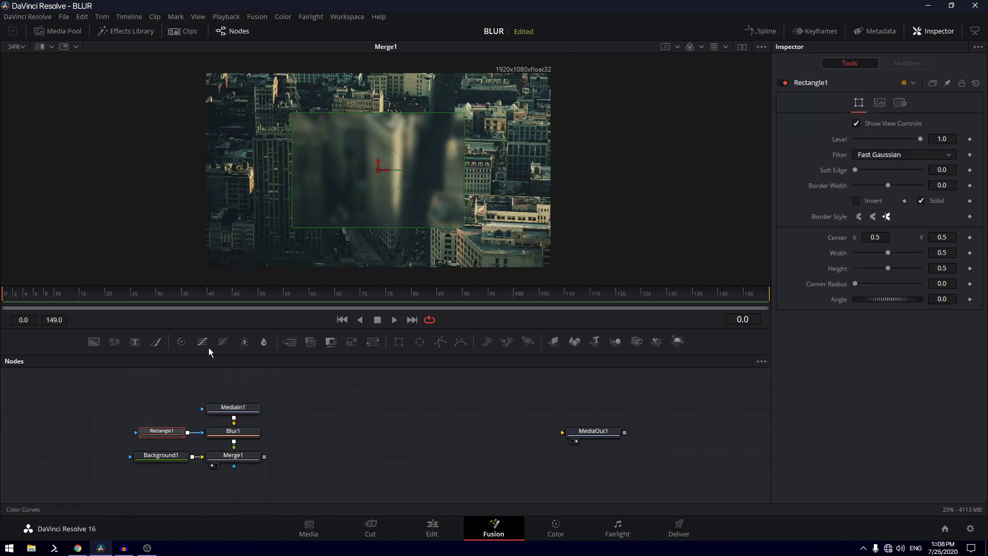
{"action": "left_click_drag", "start_coordinate": [370, 113], "coordinate": [373, 149]}
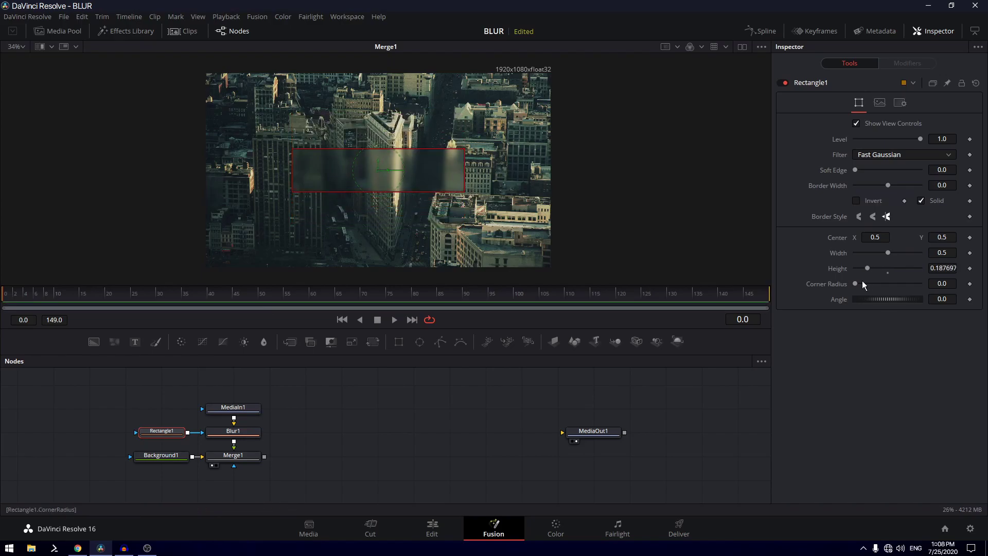
Set the band's Corner Radius to 0.228 and add a Text1 node.
{"action": "left_click_drag", "start_coordinate": [857, 284], "coordinate": [870, 286]}
{"action": "left_click", "coordinate": [424, 434]}
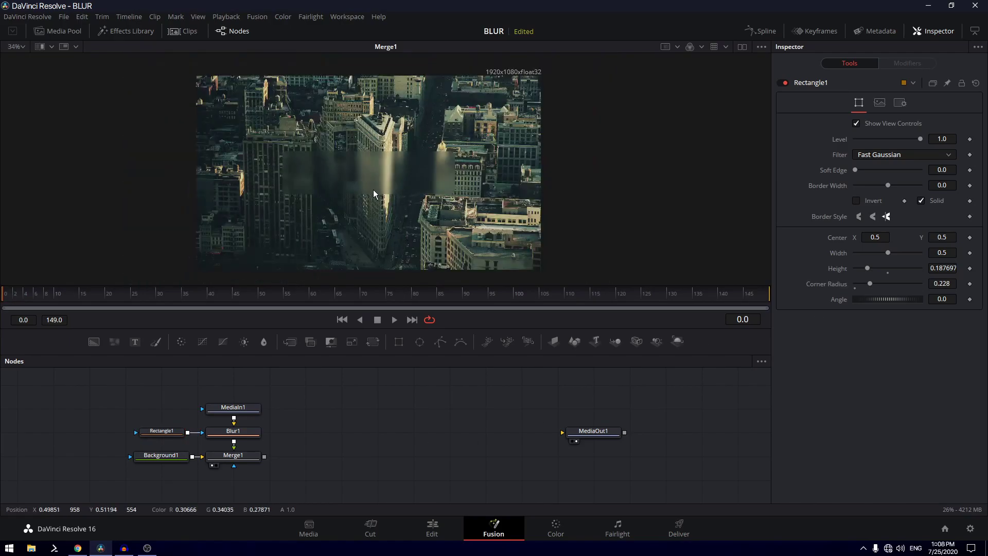
{"action": "left_click_drag", "start_coordinate": [275, 404], "coordinate": [291, 409]}
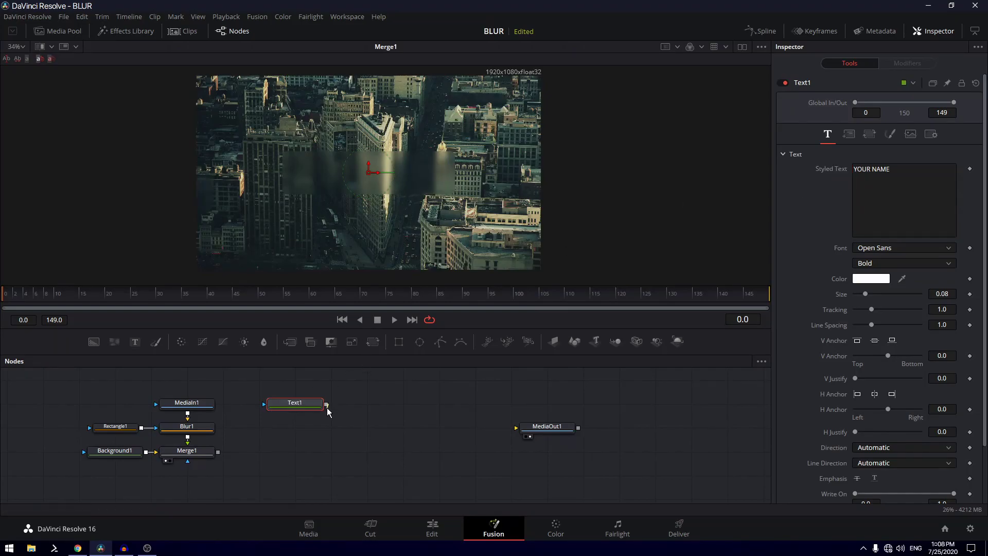
Merge Text1 over the blurred composite as Merge2 and enlarge the text to size 0.1299.
{"action": "left_click_drag", "start_coordinate": [326, 406], "coordinate": [218, 452]}
{"action": "key", "text": "1"}
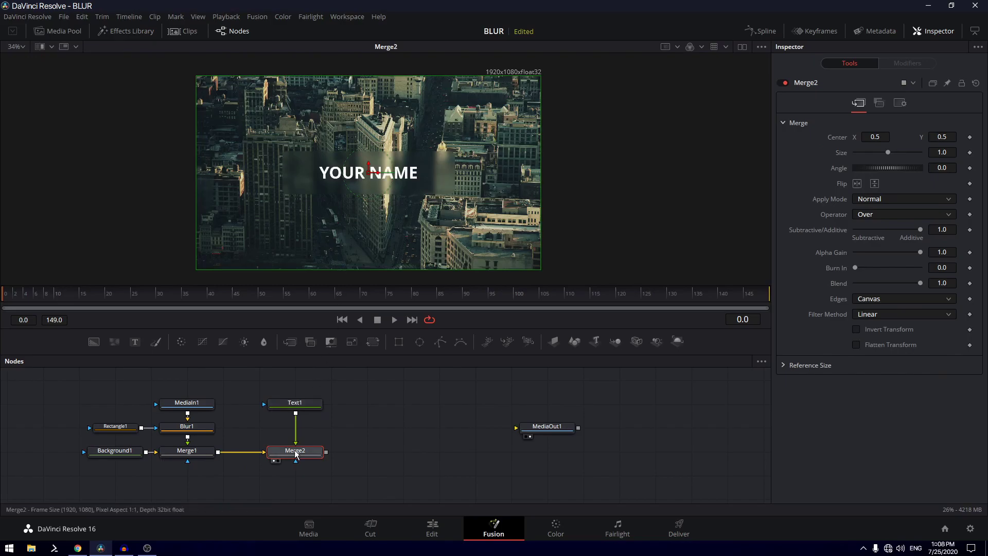
{"action": "left_click", "coordinate": [307, 404]}
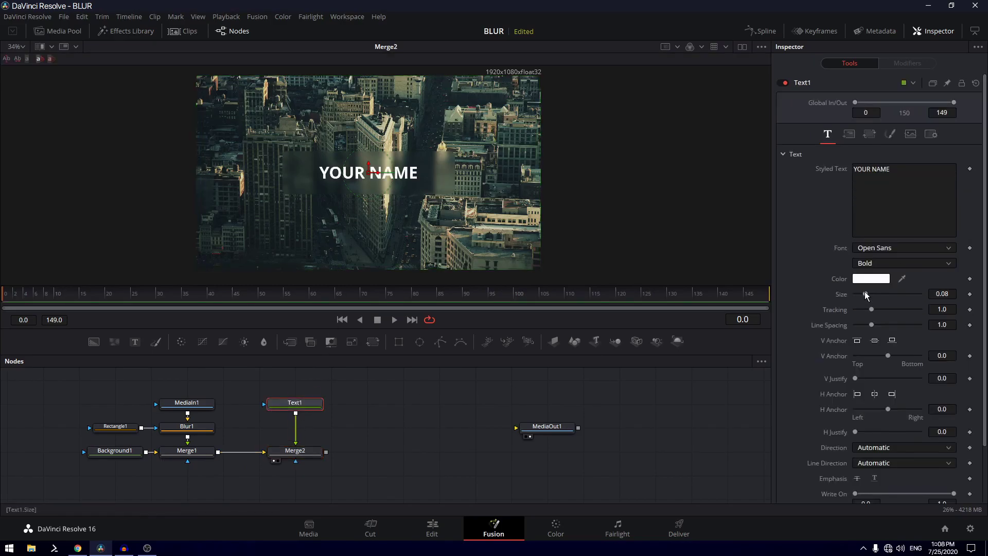
{"action": "left_click_drag", "start_coordinate": [864, 293], "coordinate": [872, 295]}
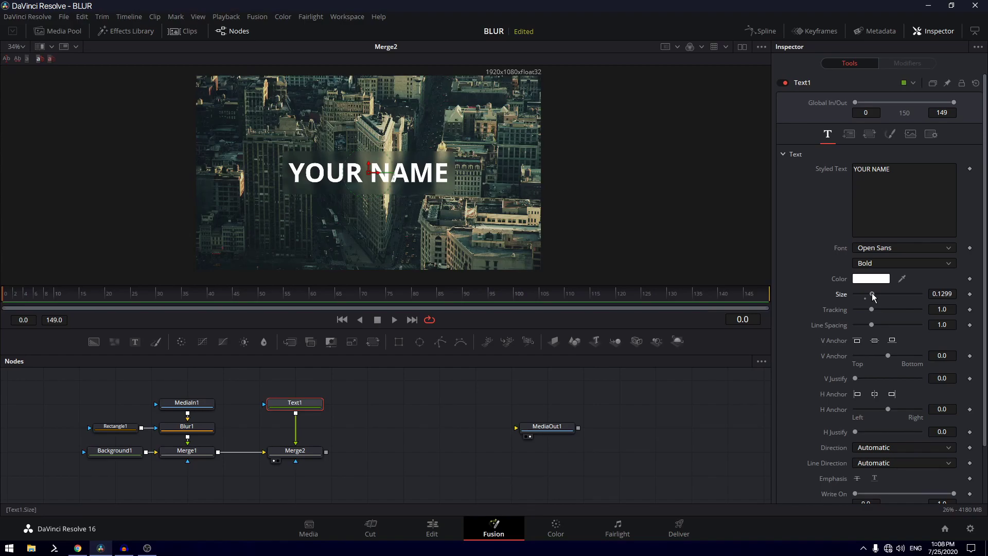
{"action": "left_click", "coordinate": [115, 426]}
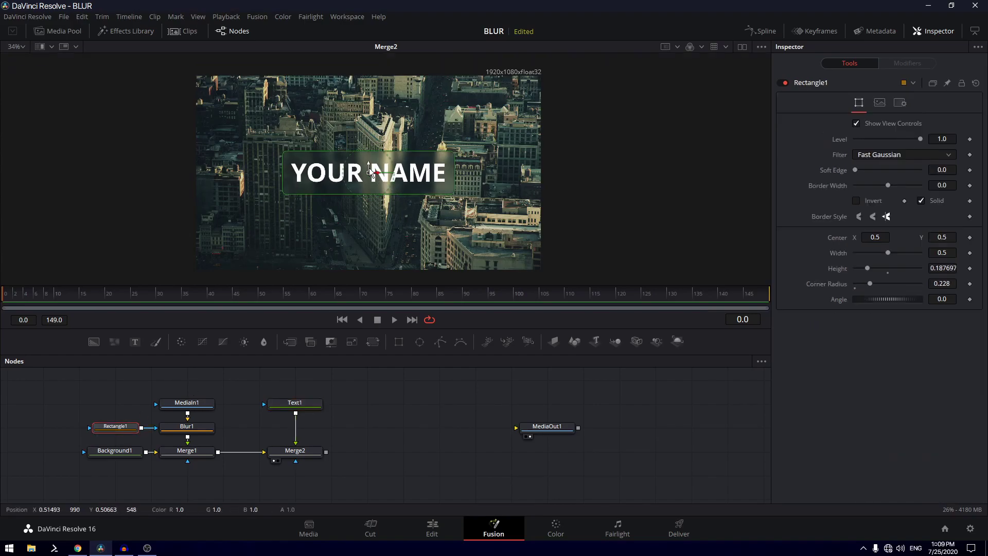
Try moving the blur rectangle lower, undo it, and pin Rectangle1's settings in the Inspector.
{"action": "mouse_move", "coordinate": [124, 428]}
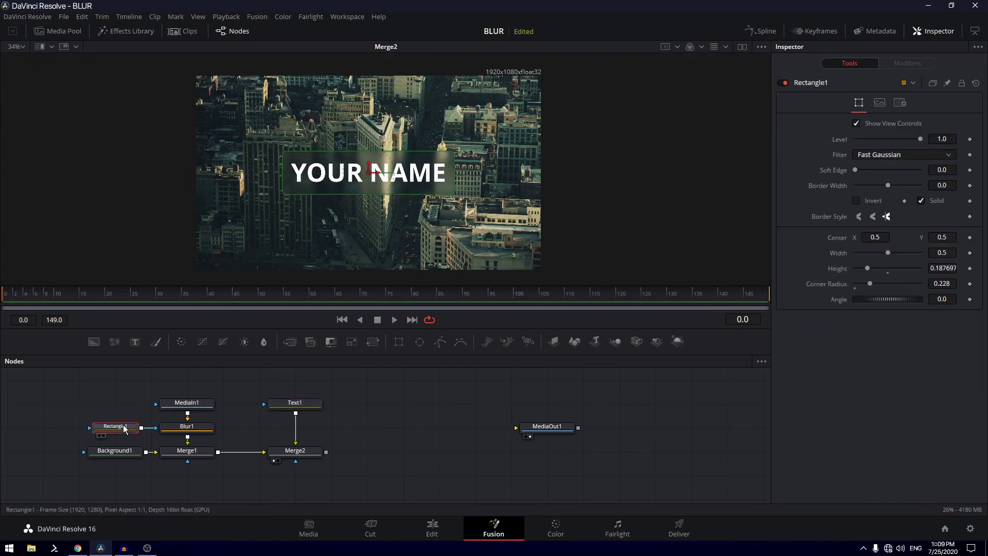
{"action": "left_click_drag", "start_coordinate": [369, 167], "coordinate": [366, 224]}
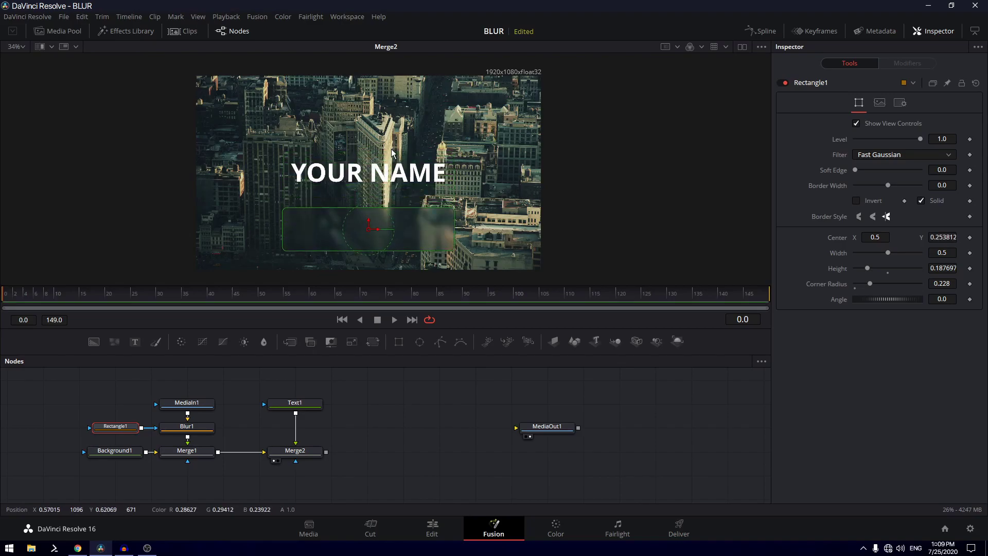
{"action": "key", "text": "ctrl+z"}
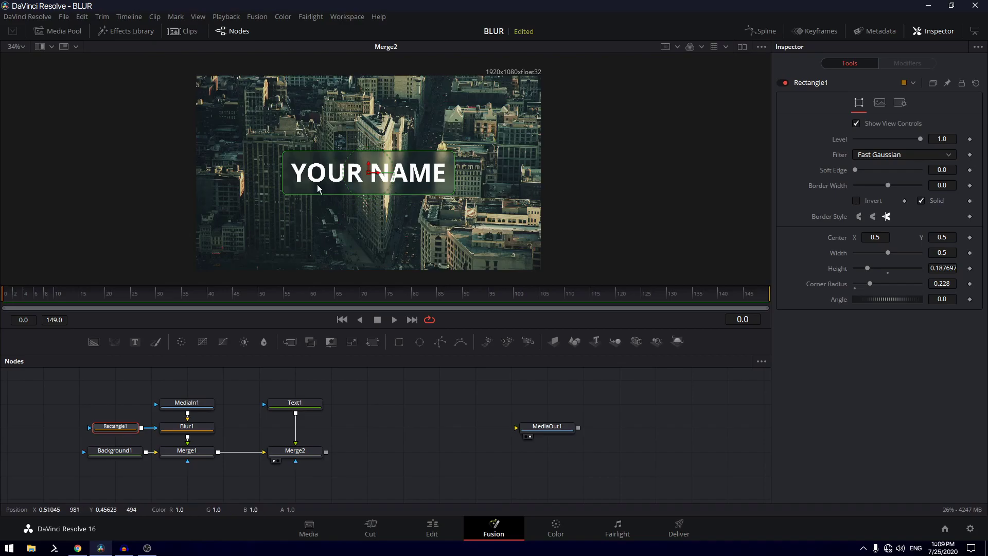
{"action": "left_click", "coordinate": [945, 83]}
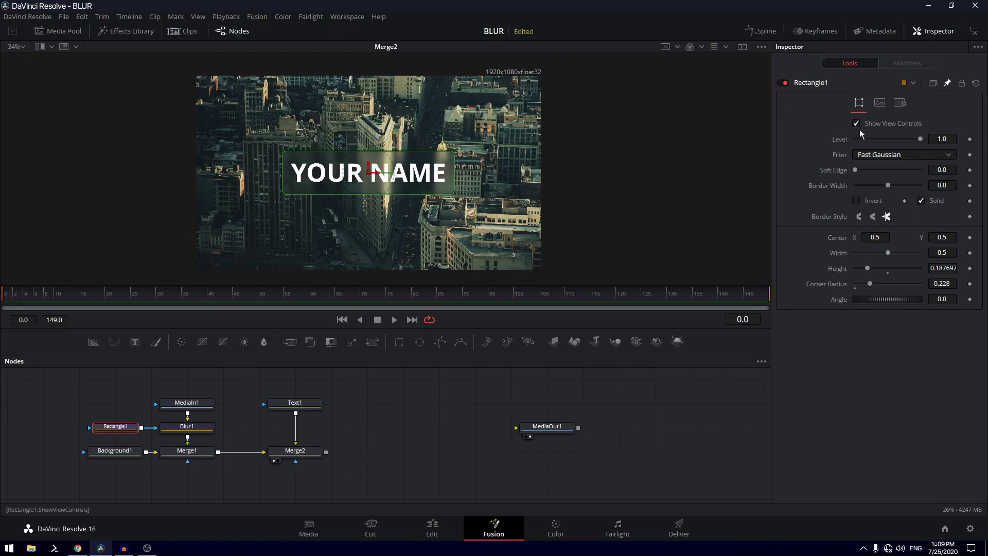
Add an expression linking Text1's Layout Center to Rectangle1's Center.
{"action": "left_click", "coordinate": [291, 404]}
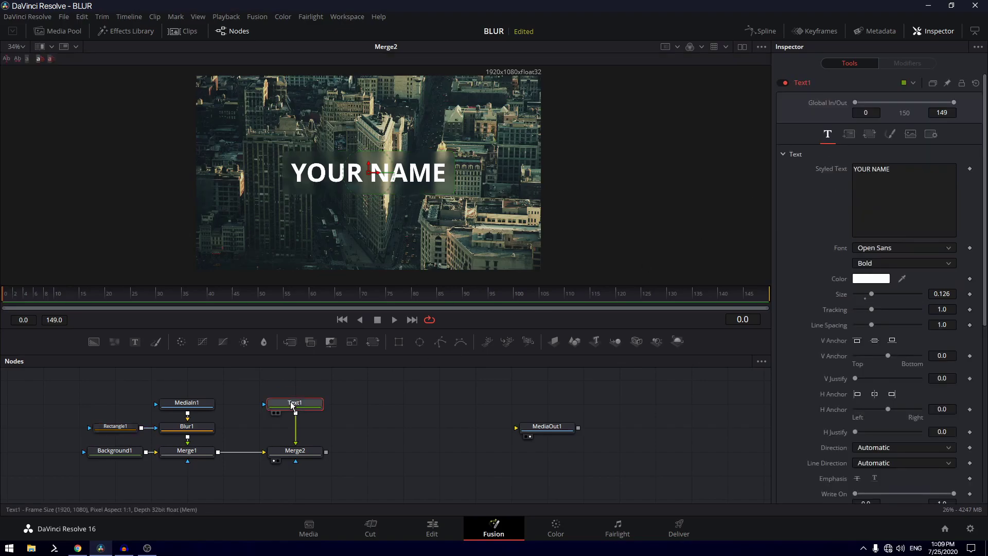
{"action": "left_click", "coordinate": [849, 137]}
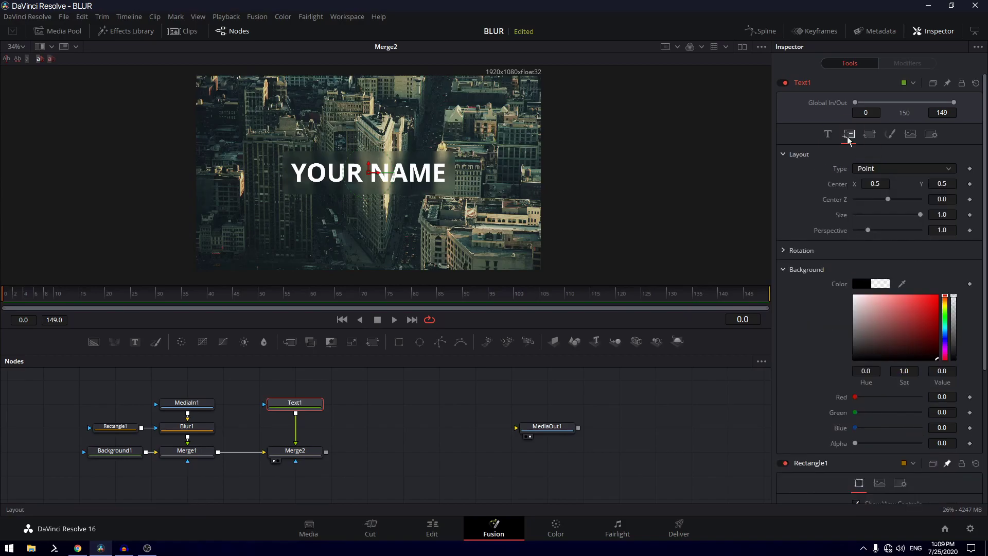
{"action": "right_click", "coordinate": [836, 187]}
{"action": "left_click", "coordinate": [861, 311]}
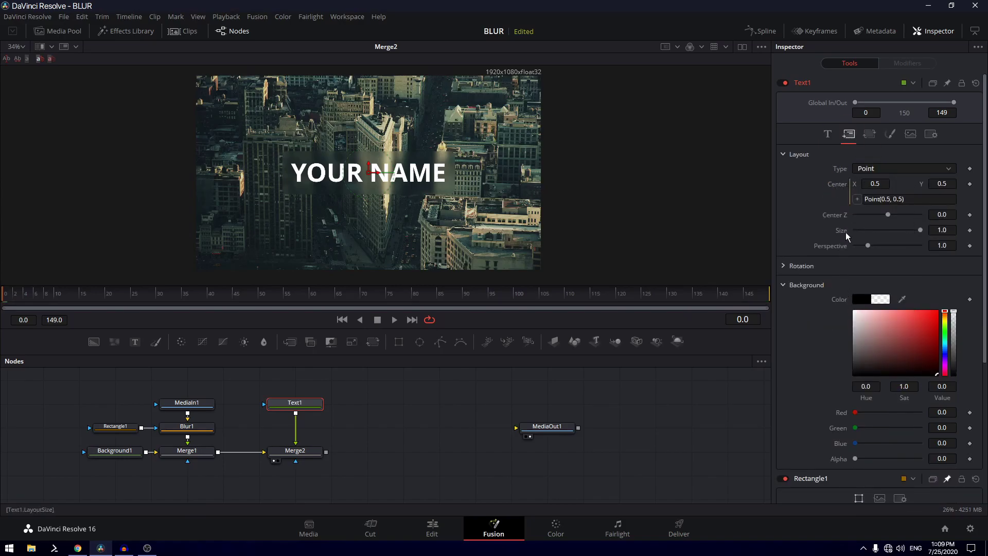
{"action": "left_click_drag", "start_coordinate": [858, 210], "coordinate": [845, 430]}
Test the link by dragging the rectangle down, then undo the move.
{"action": "left_click", "coordinate": [120, 427]}
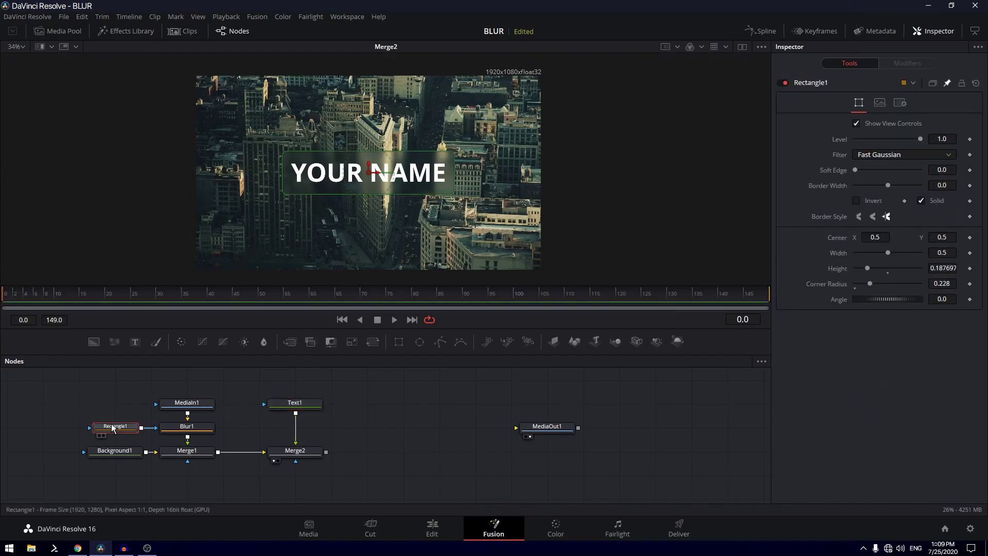
{"action": "left_click_drag", "start_coordinate": [369, 171], "coordinate": [368, 232]}
{"action": "key", "text": "ctrl+z"}
{"action": "key", "text": "ctrl+z"}
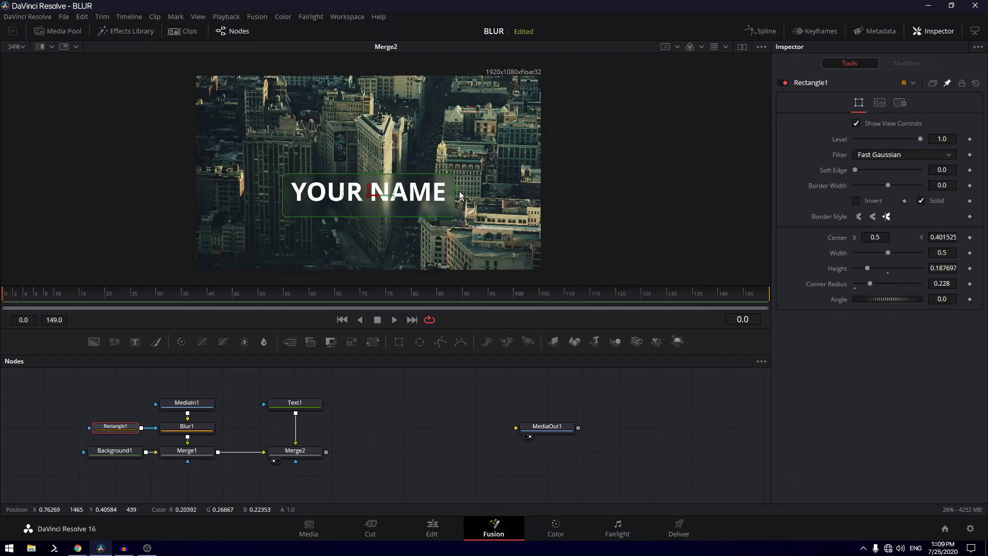
Change the title's Styled Text to 'YOUR NAME IS'.
{"action": "left_click", "coordinate": [246, 393]}
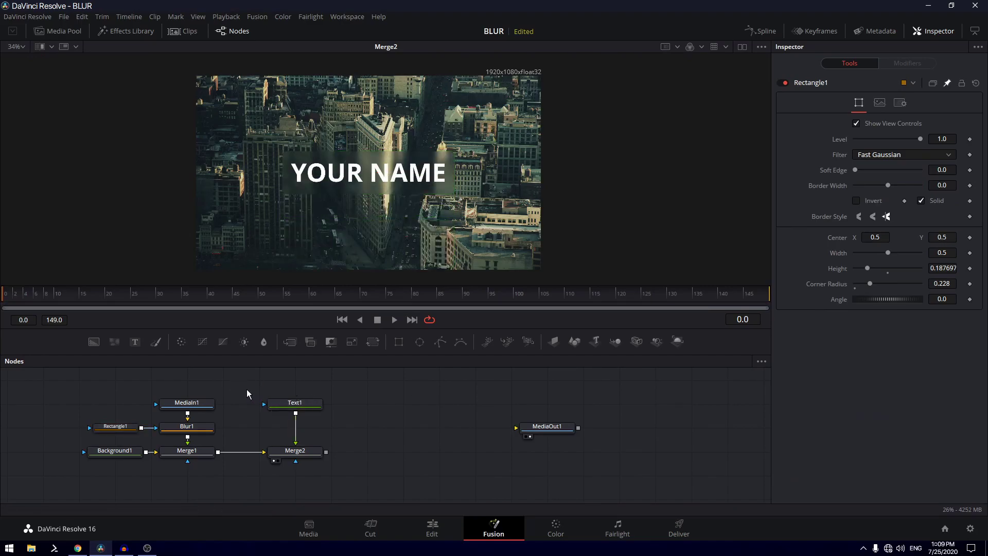
{"action": "left_click", "coordinate": [117, 426]}
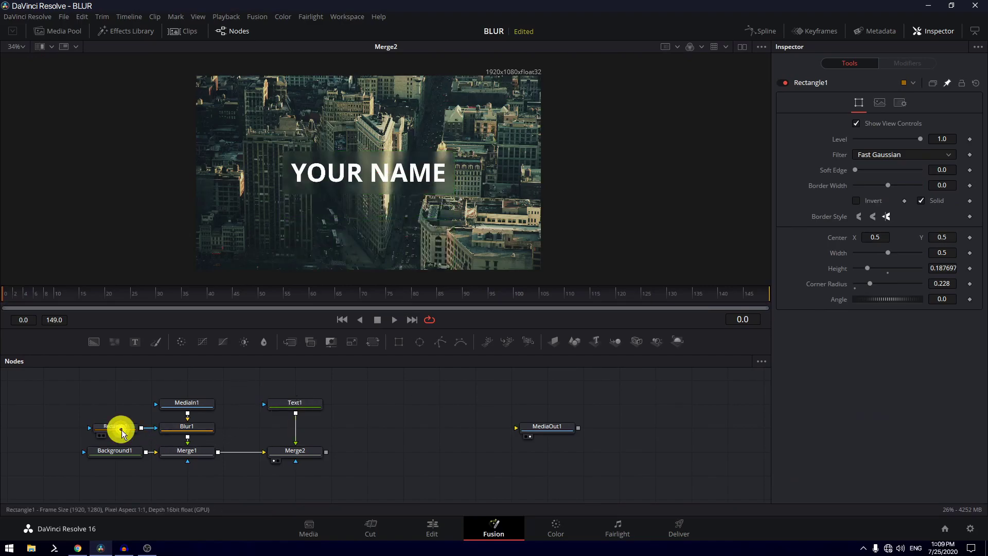
{"action": "left_click", "coordinate": [294, 403], "text": "ctrl"}
{"action": "left_click", "coordinate": [827, 134]}
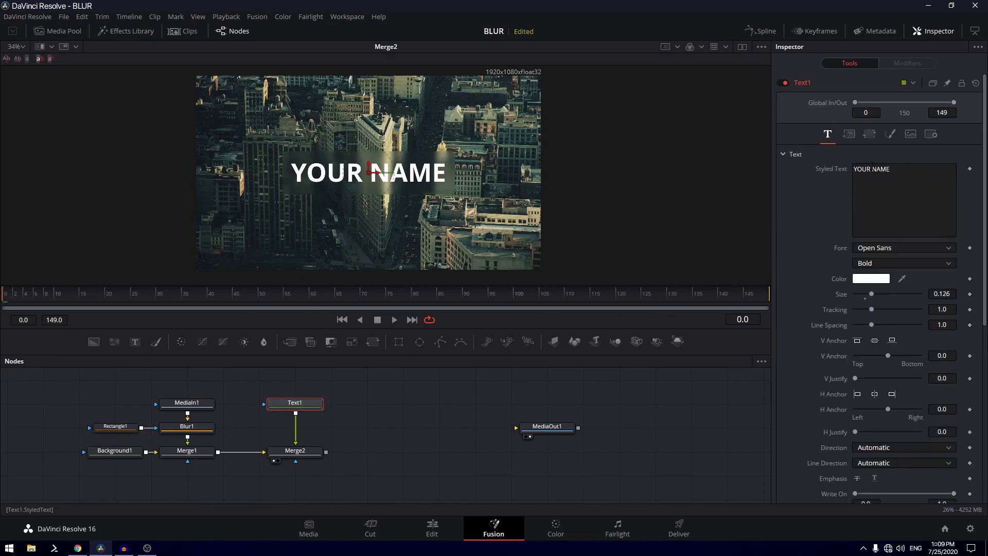
{"action": "left_click", "coordinate": [904, 173]}
{"action": "type", "text": "IS"}
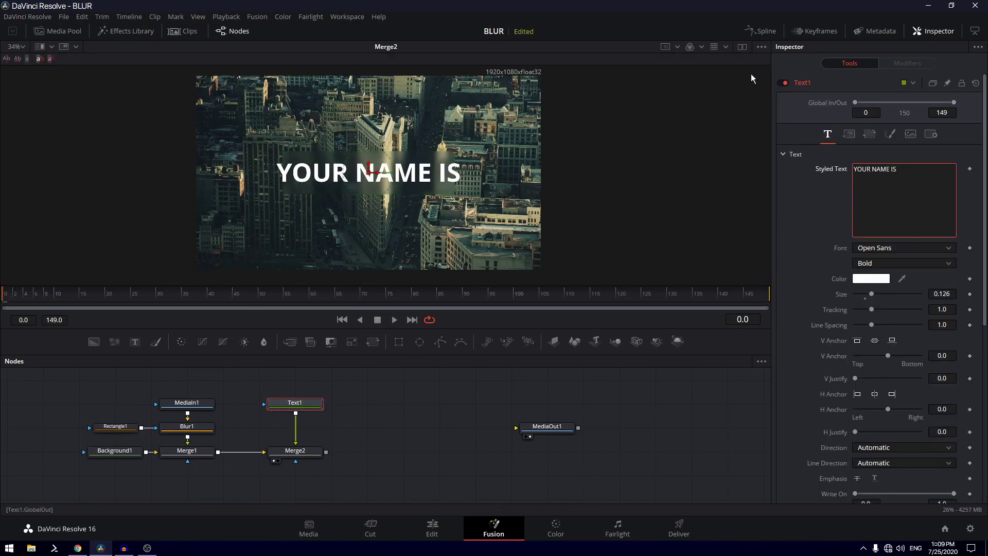
{"action": "scroll", "coordinate": [580, 168], "scroll_direction": "up", "scroll_amount": 2}
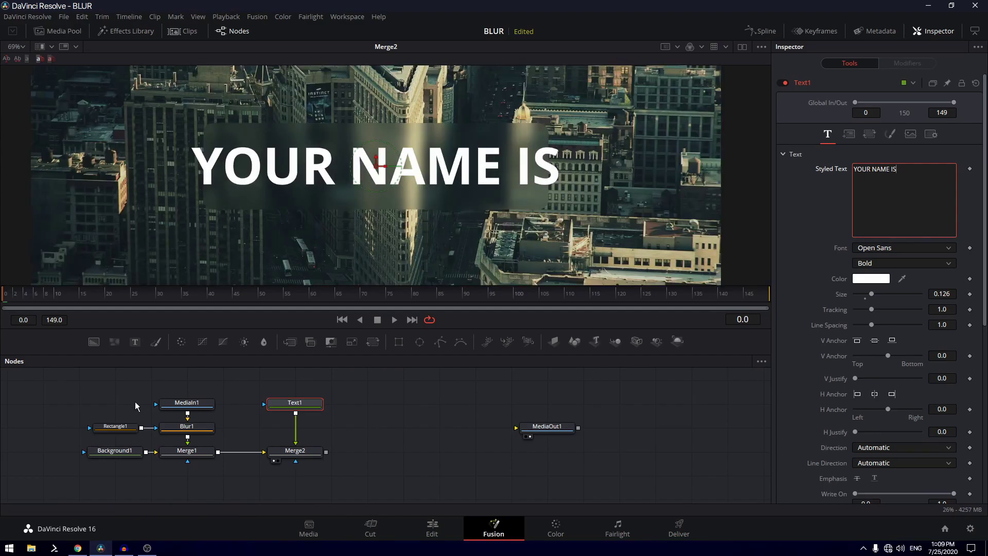
Widen the Rectangle1 blur box to cover the longer title.
{"action": "left_click", "coordinate": [115, 426]}
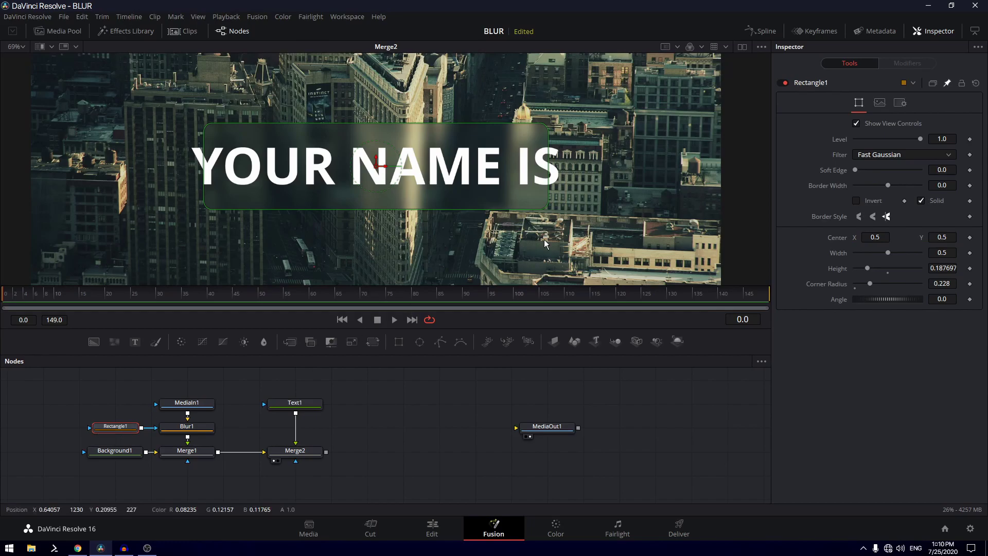
{"action": "left_click_drag", "start_coordinate": [549, 163], "coordinate": [572, 164]}
{"action": "left_click", "coordinate": [114, 426]}
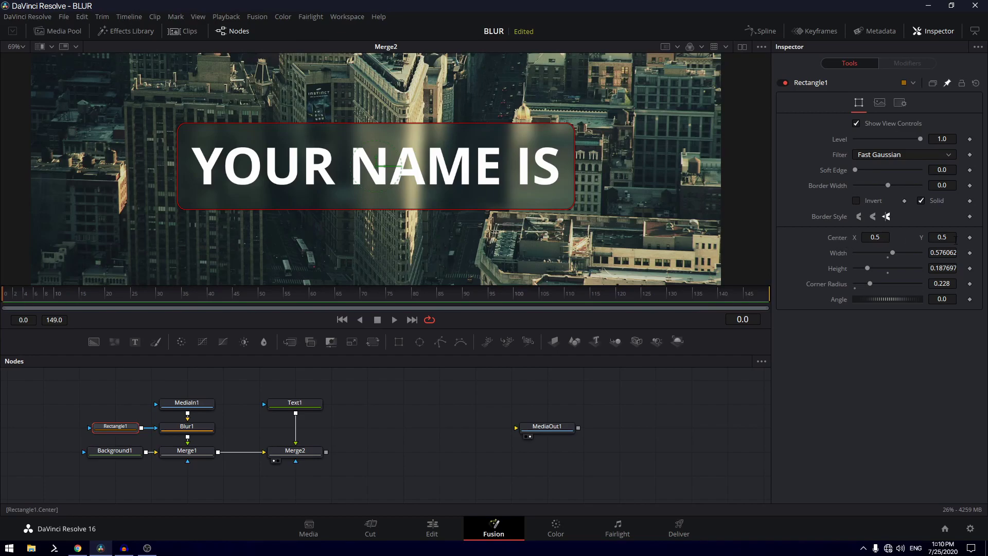
Select all title nodes, bring up the Macro option, and return to the Edit page.
{"action": "left_click_drag", "start_coordinate": [35, 385], "coordinate": [385, 485]}
{"action": "right_click", "coordinate": [311, 449]}
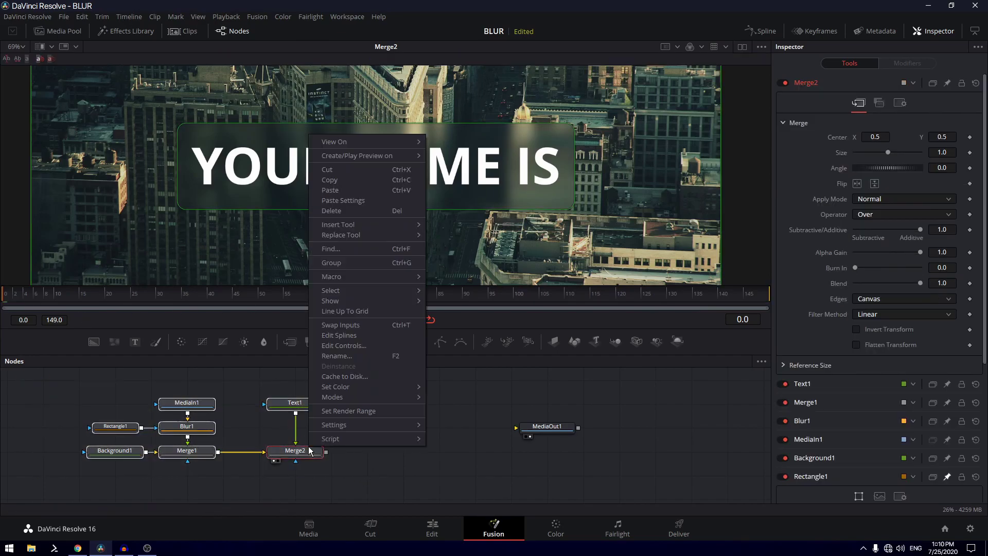
{"action": "mouse_move", "coordinate": [402, 271]}
{"action": "left_click", "coordinate": [452, 434]}
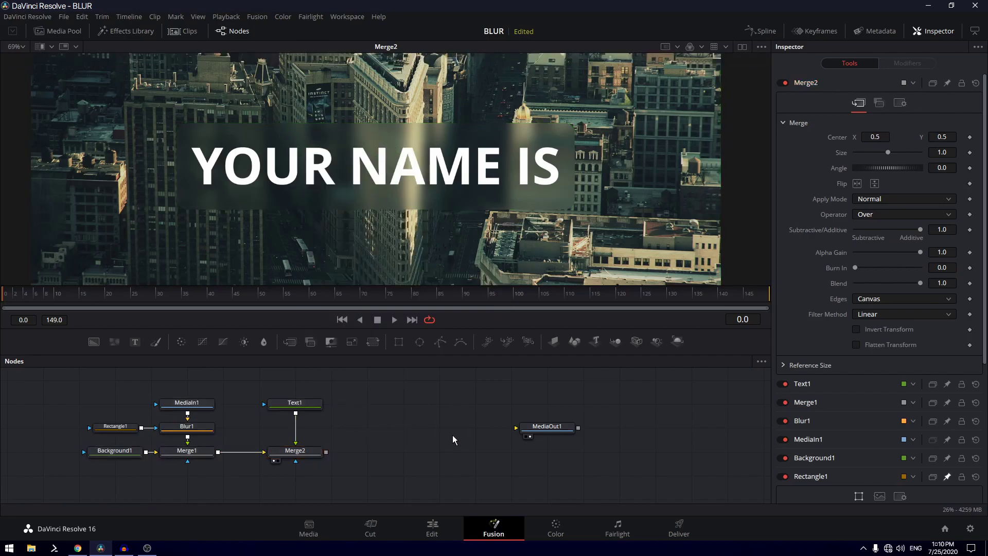
{"action": "left_click", "coordinate": [437, 528]}
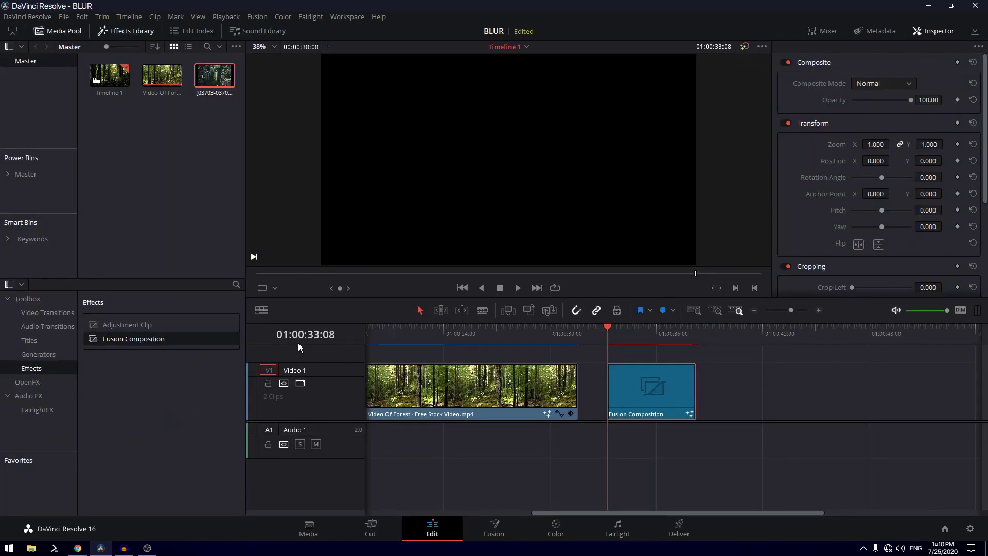
Place 'Video Of Forest' after the Fusion Composition on Video 1 and open it in Fusion.
{"action": "left_click", "coordinate": [155, 79]}
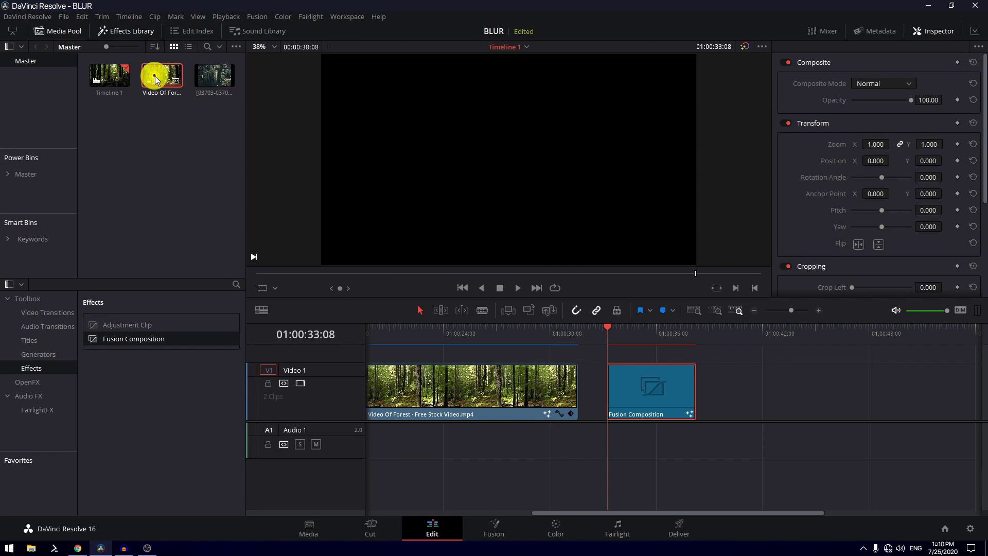
{"action": "left_click_drag", "start_coordinate": [156, 79], "coordinate": [761, 386]}
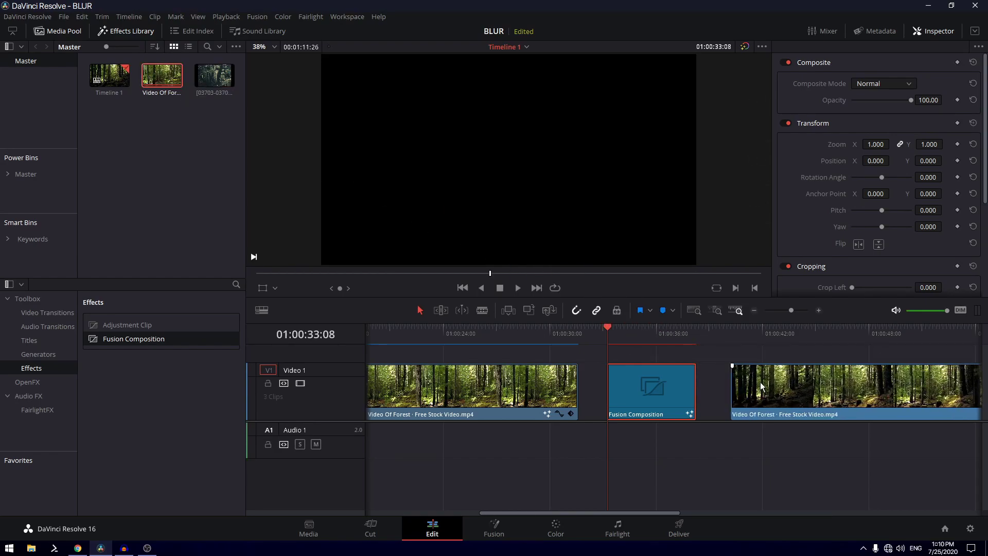
{"action": "left_click", "coordinate": [745, 332]}
{"action": "left_click", "coordinate": [491, 532]}
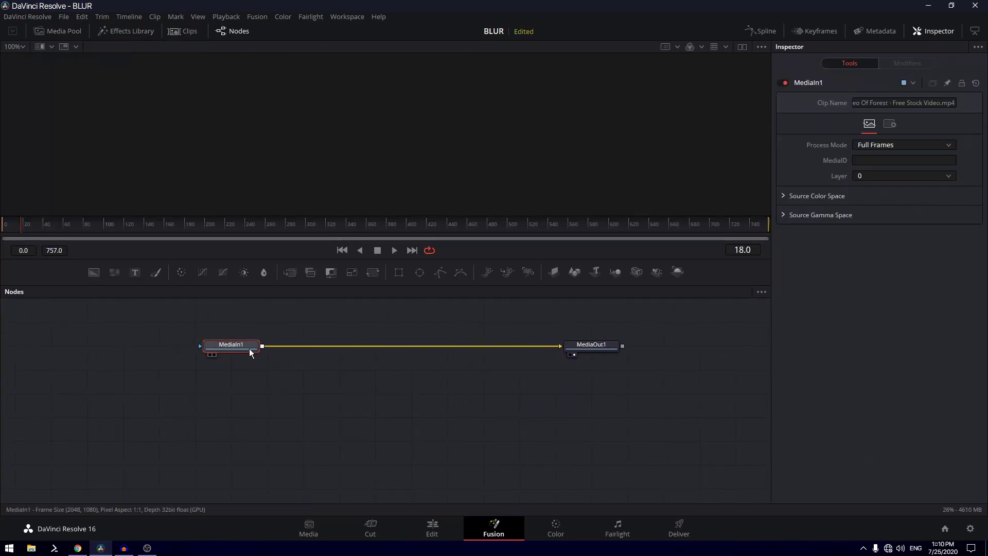
Find boxblur_Macro in Select Tool and add it between MediaIn1 and MediaOut1.
{"action": "key", "text": "shift+space"}
{"action": "type", "text": "blur"}
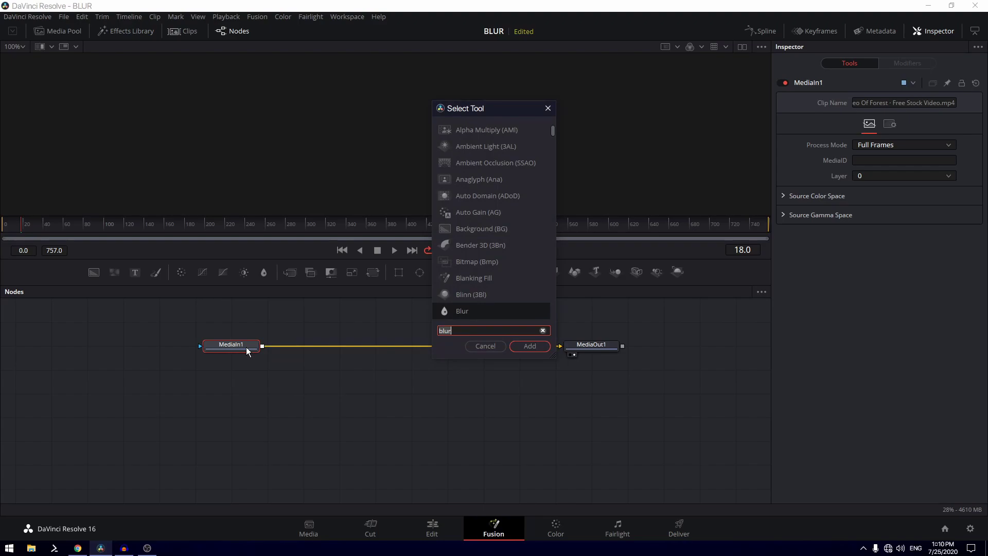
{"action": "key", "text": "BackSpace"}
{"action": "key", "text": "BackSpace"}
{"action": "key", "text": "BackSpace"}
{"action": "type", "text": "ox"}
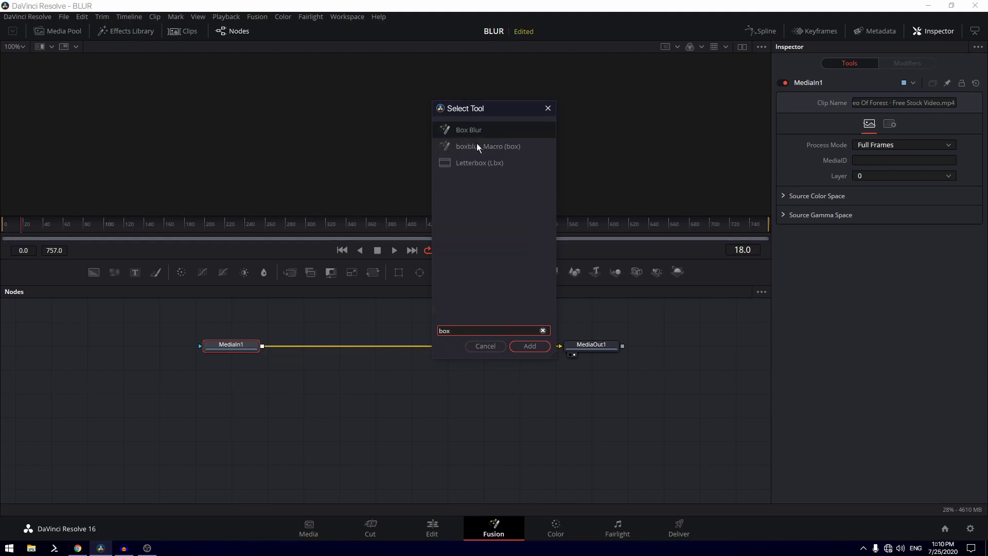
{"action": "left_click", "coordinate": [496, 149]}
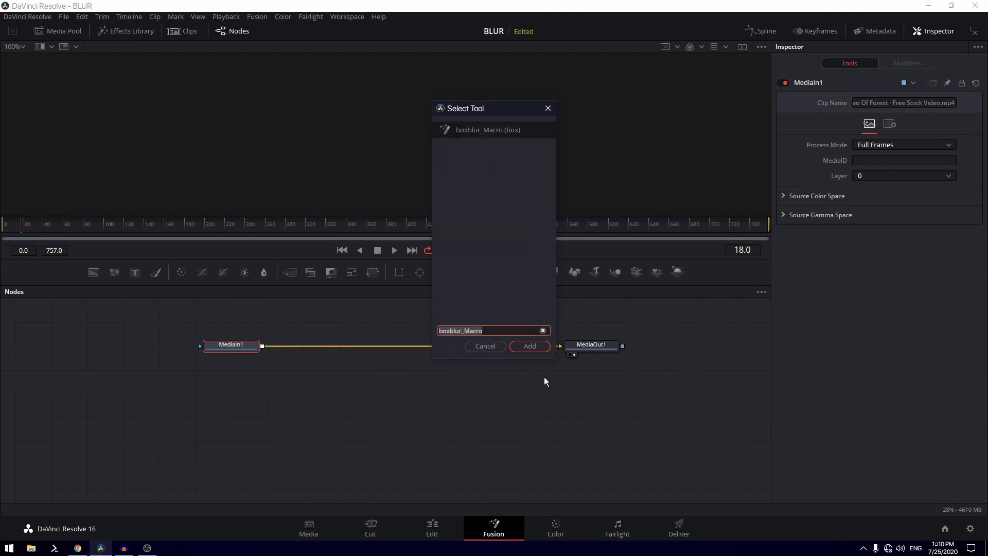
{"action": "left_click", "coordinate": [530, 347]}
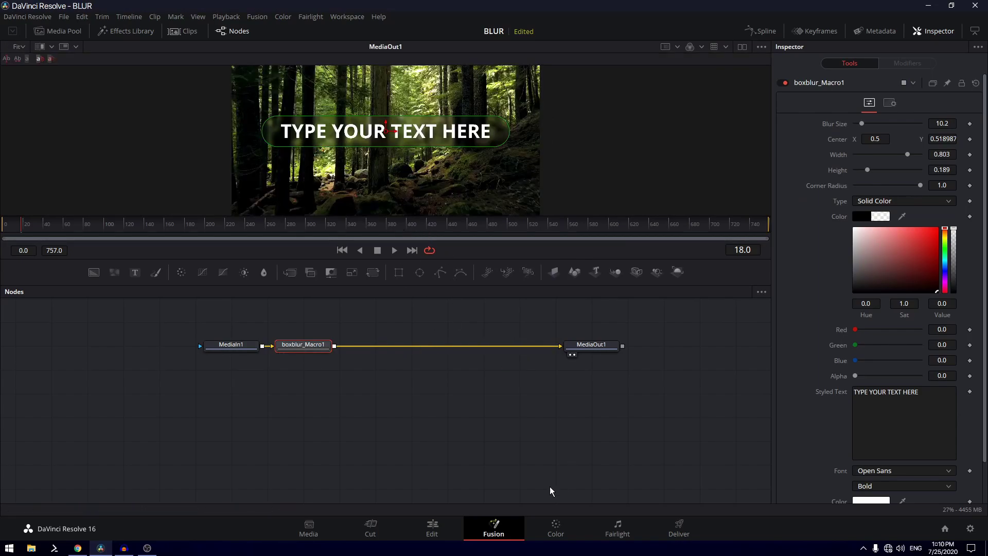
Preview the forest clip's blurred "TYPE YOUR TEXT HERE" title on the Edit page timeline.
{"action": "key", "text": "shift+4"}
{"action": "left_click_drag", "start_coordinate": [737, 332], "coordinate": [752, 335]}
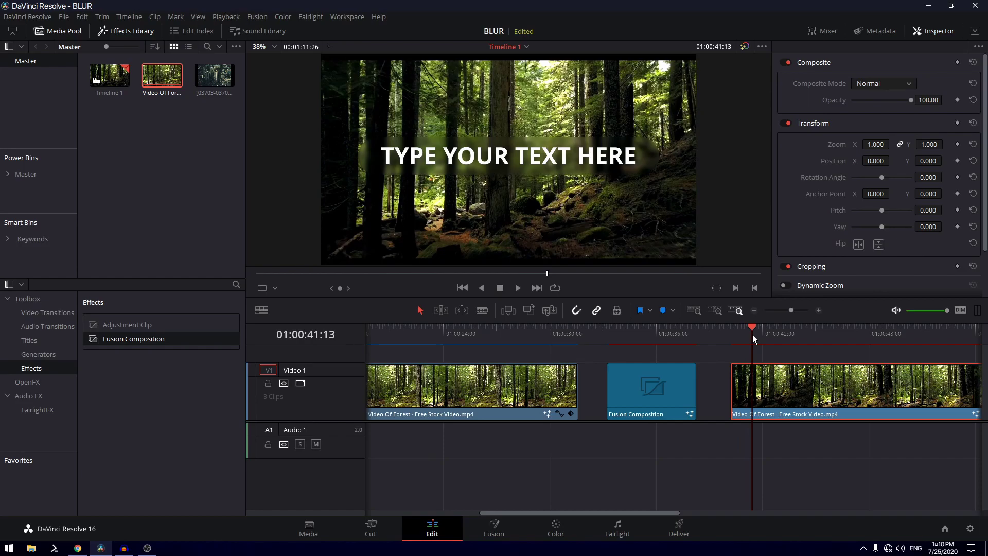